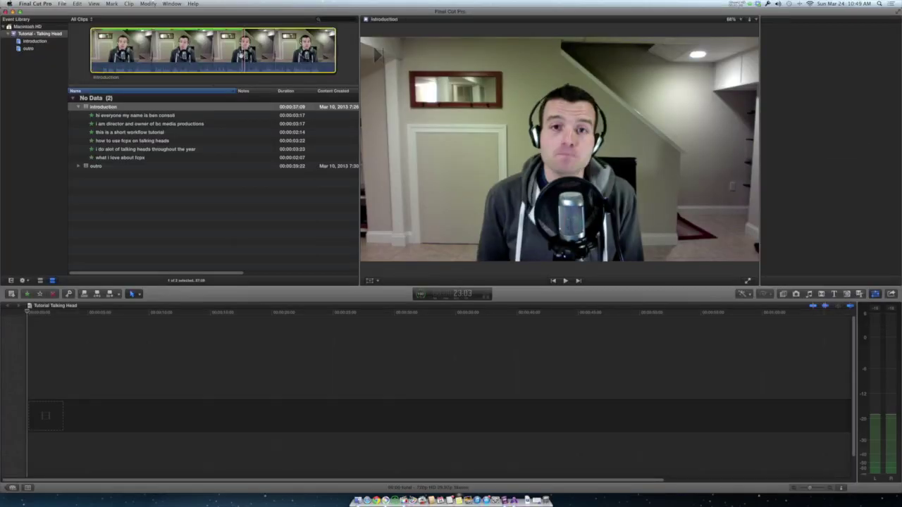
- Mark a range of the introduction clip as a Favorite named 'because its based on metadata'
{"action": "left_click", "coordinate": [451, 90]}
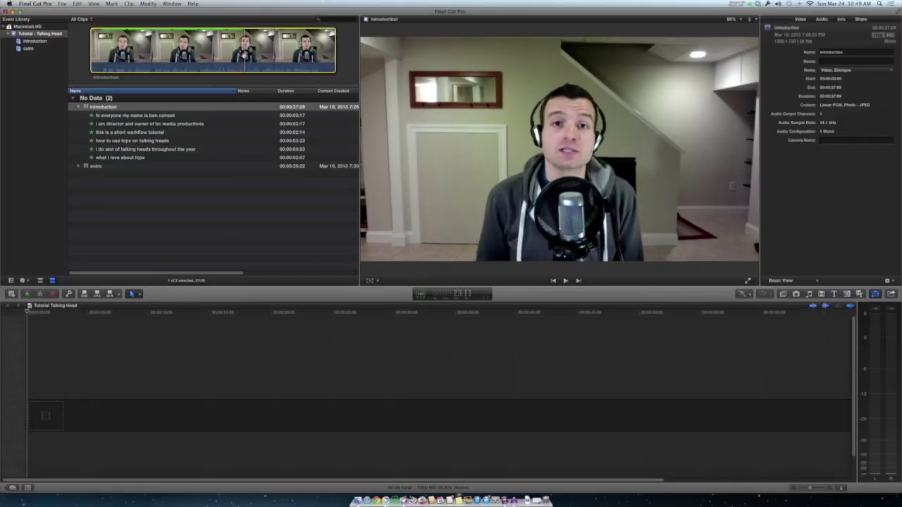
{"action": "key", "text": "i"}
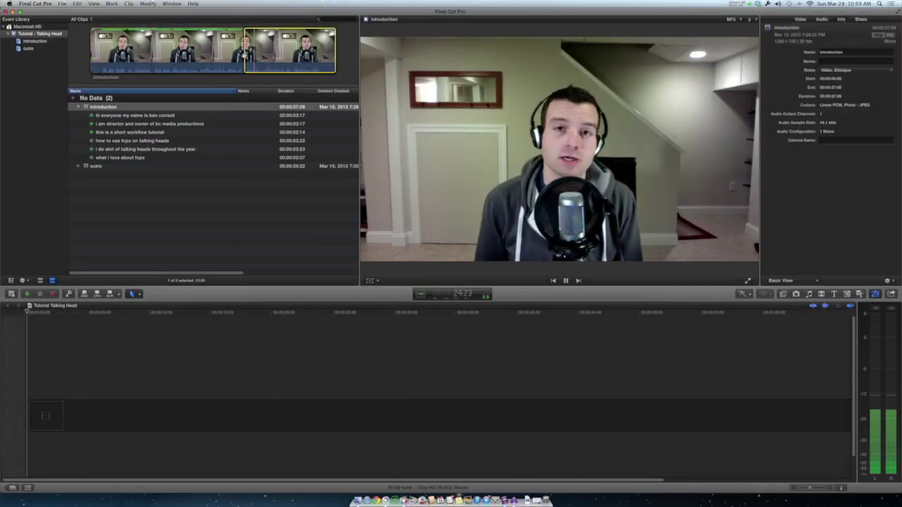
{"action": "key", "text": "space"}
{"action": "key", "text": "o"}
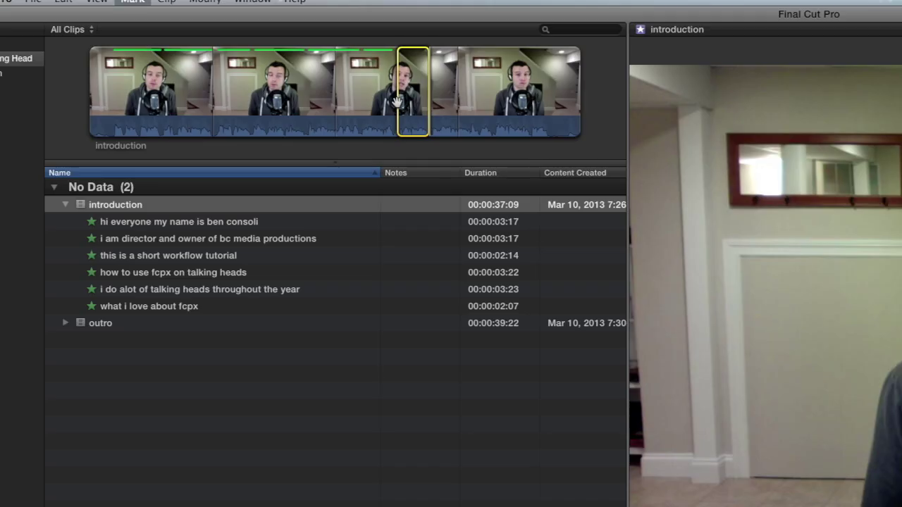
{"action": "key", "text": "f"}
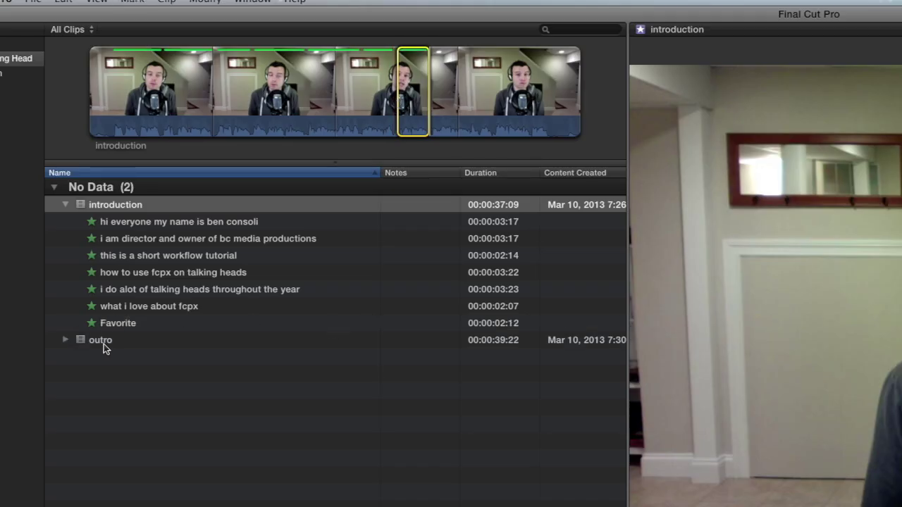
{"action": "left_click", "coordinate": [129, 325]}
{"action": "left_click", "coordinate": [130, 324]}
{"action": "type", "text": "because its base"}
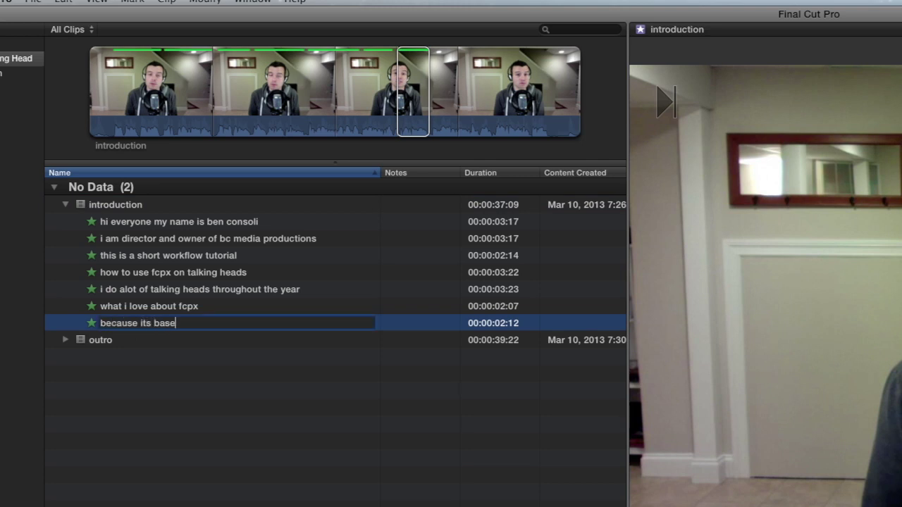
{"action": "type", "text": "d on metadata"}
{"action": "key", "text": "Return"}
- Add the next introduction range as a Favorite named 'searching and organization capabilities'
{"action": "left_click", "coordinate": [433, 98]}
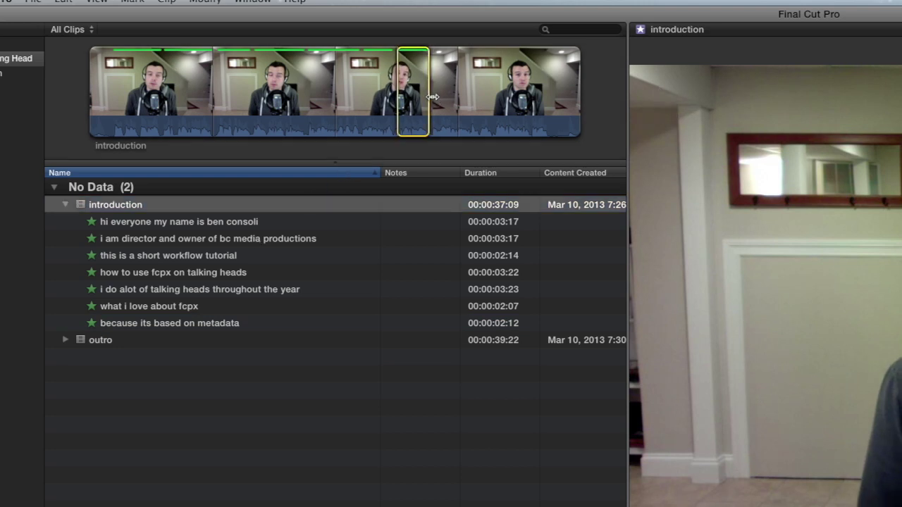
{"action": "left_click", "coordinate": [434, 98]}
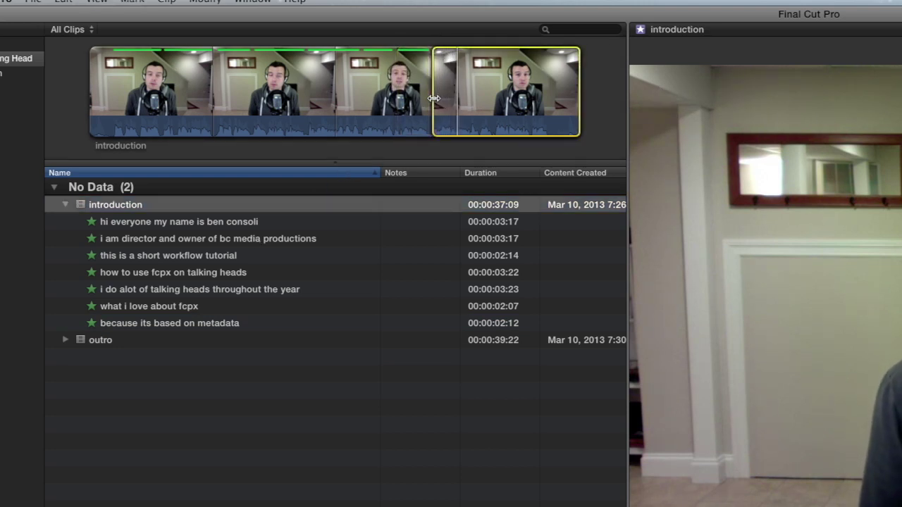
{"action": "key", "text": "o"}
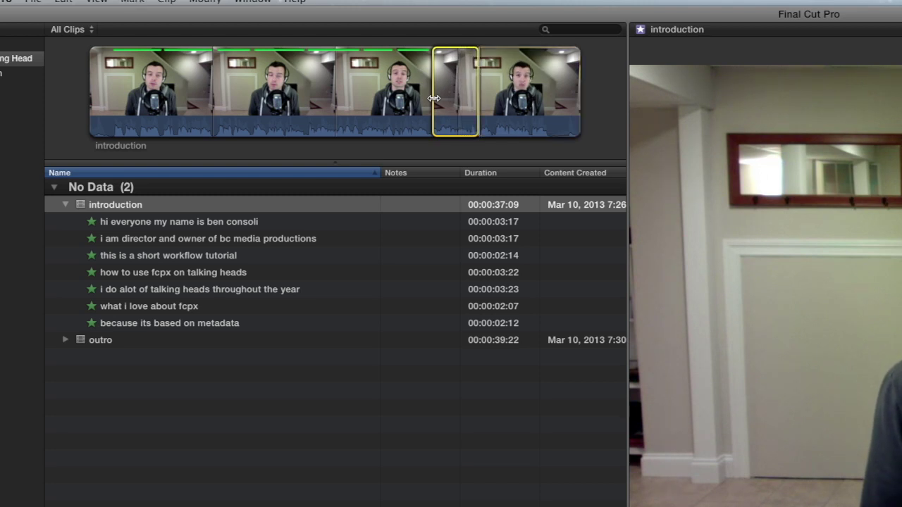
{"action": "key", "text": "f"}
{"action": "left_click", "coordinate": [137, 340]}
{"action": "left_click", "coordinate": [139, 339]}
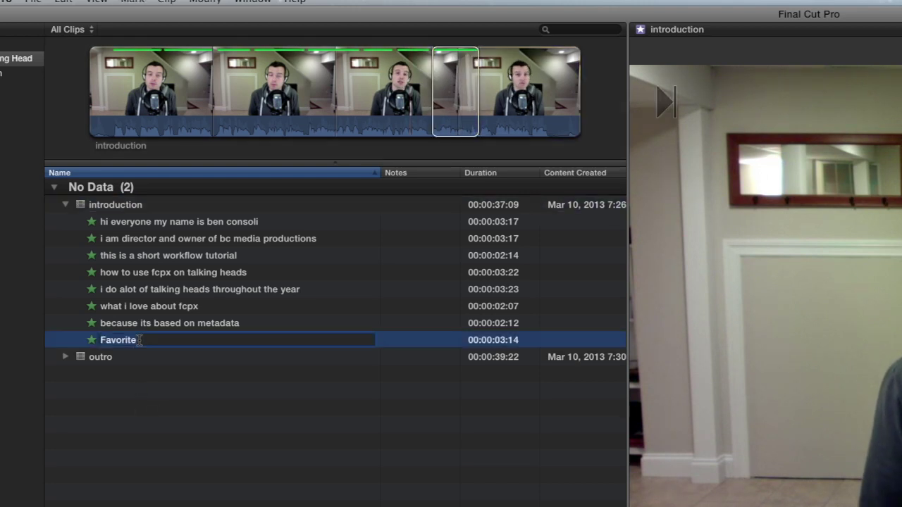
{"action": "type", "text": "searching and orga"}
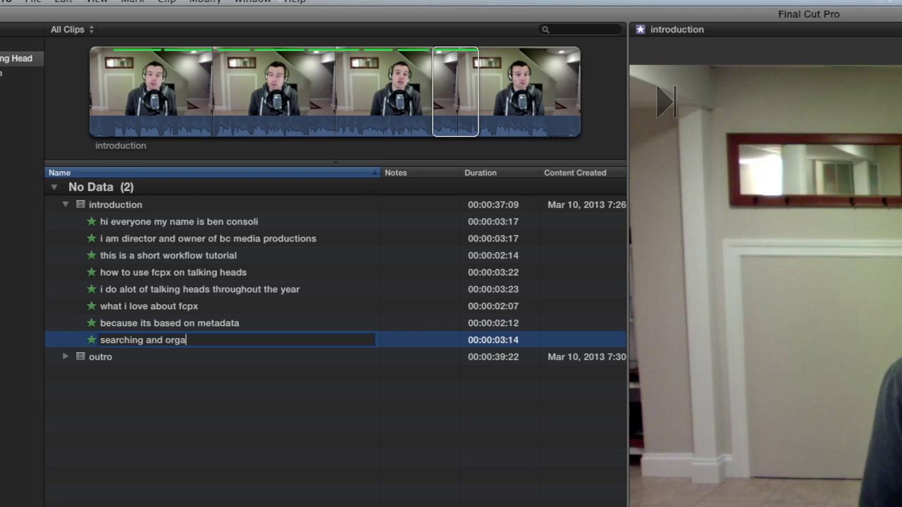
{"action": "type", "text": "nization capabilities"}
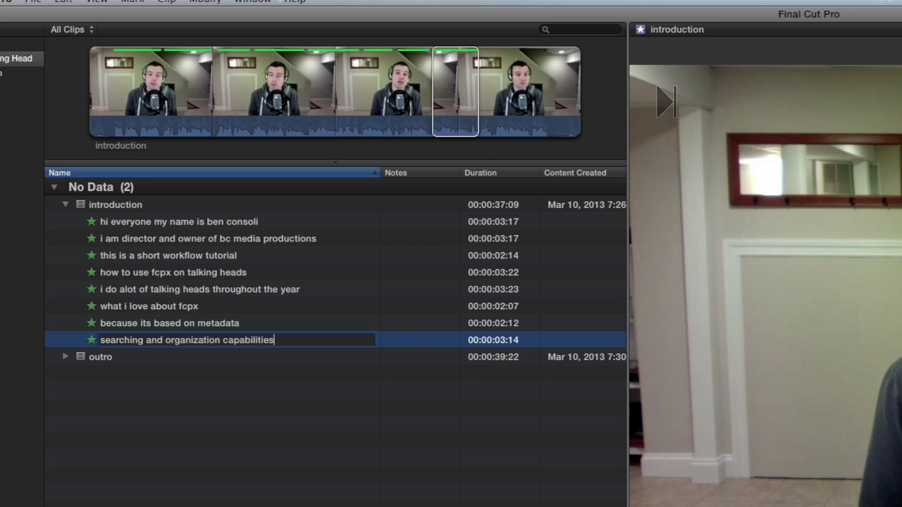
{"action": "key", "text": "Return"}
- Mark a third introduction range as a Favorite named 'how i use fcpx on talking heads'
{"action": "left_click", "coordinate": [480, 106]}
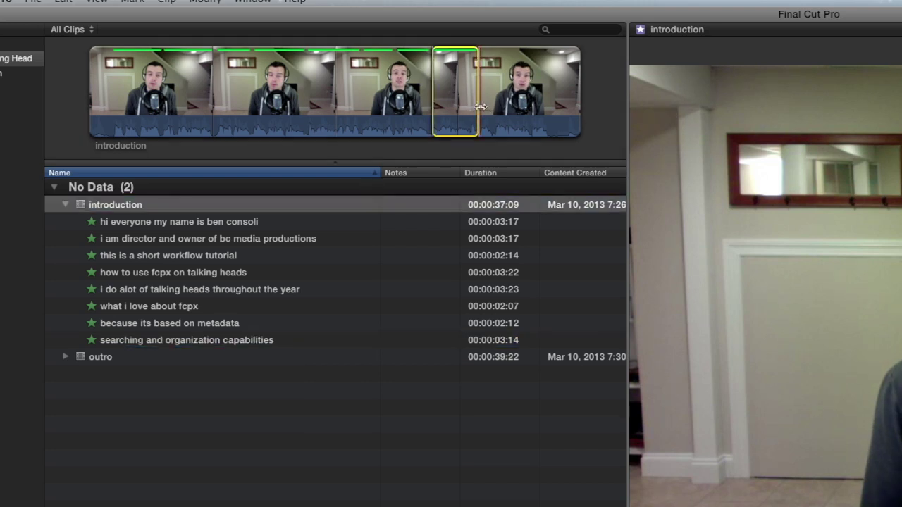
{"action": "left_click", "coordinate": [479, 107]}
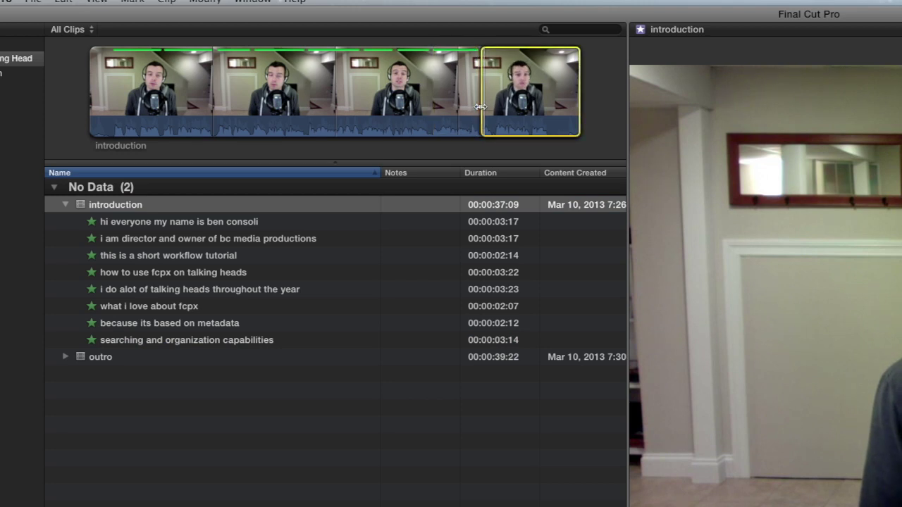
{"action": "key", "text": "space"}
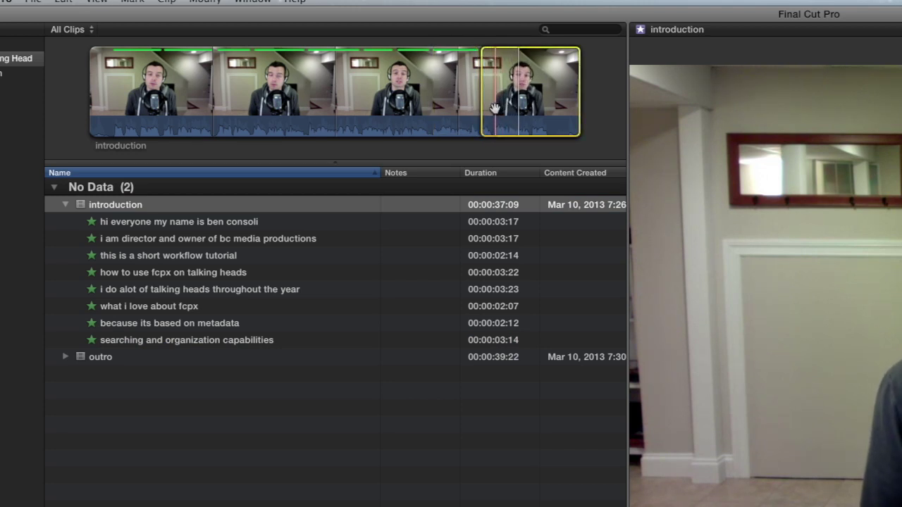
{"action": "key", "text": "i"}
{"action": "key", "text": "space"}
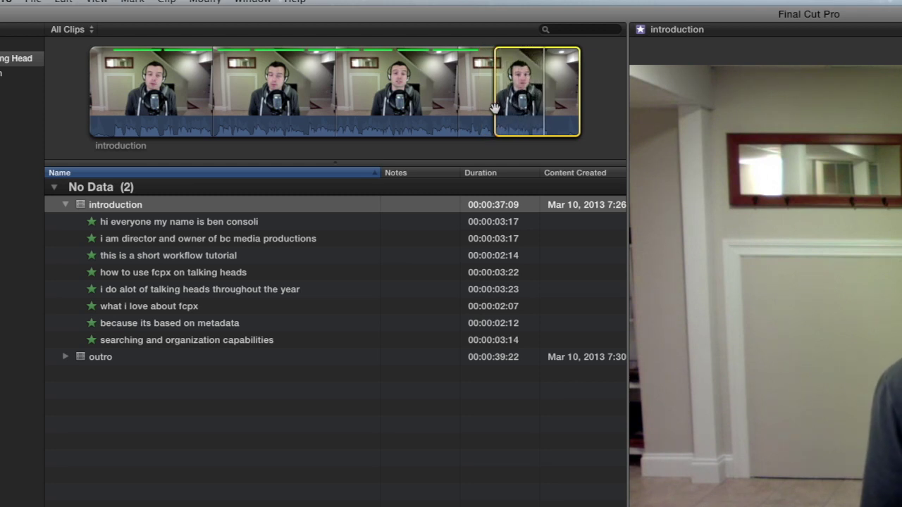
{"action": "key", "text": "o"}
{"action": "key", "text": "f"}
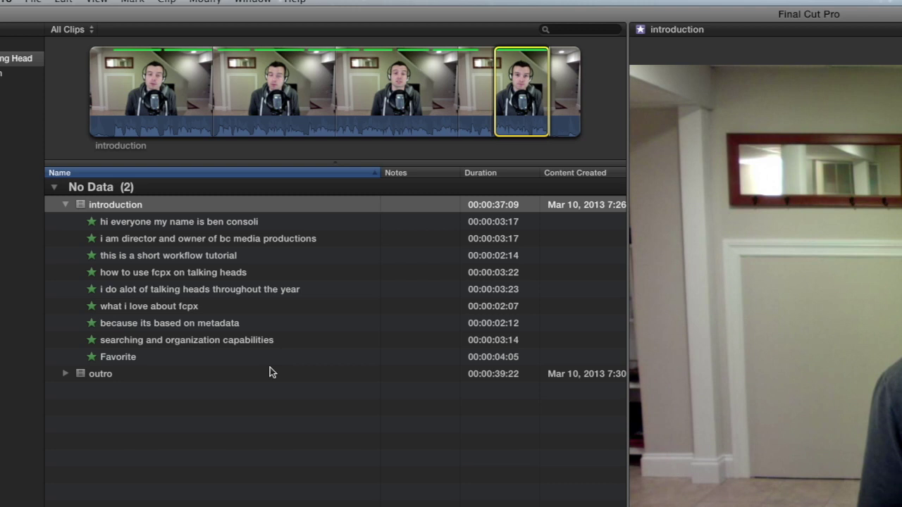
{"action": "left_click", "coordinate": [180, 358]}
{"action": "left_click", "coordinate": [180, 357]}
{"action": "type", "text": "how i use fcpx on talking heads"}
{"action": "key", "text": "Return"}
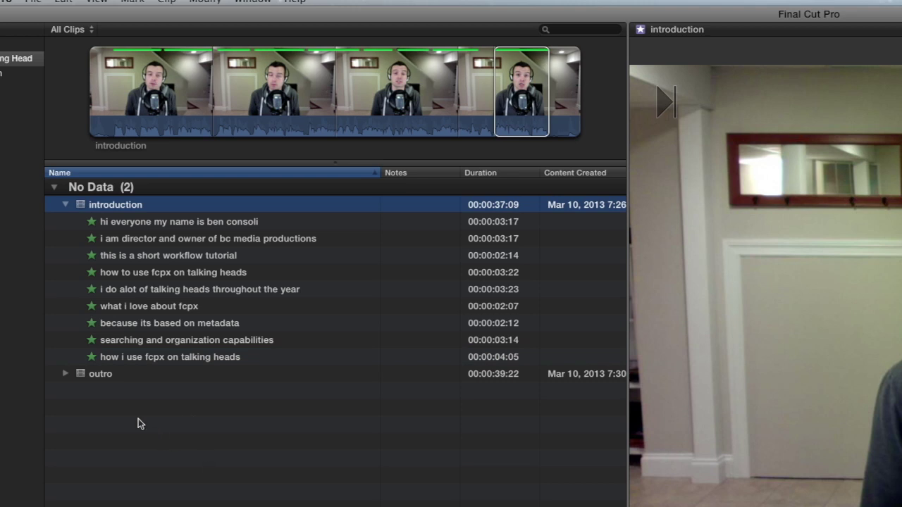
- Expand the outro clip, search the browser for 'talking', then clear the search
{"action": "left_click", "coordinate": [65, 374]}
{"action": "scroll", "coordinate": [186, 384], "scroll_direction": "down", "scroll_amount": 1}
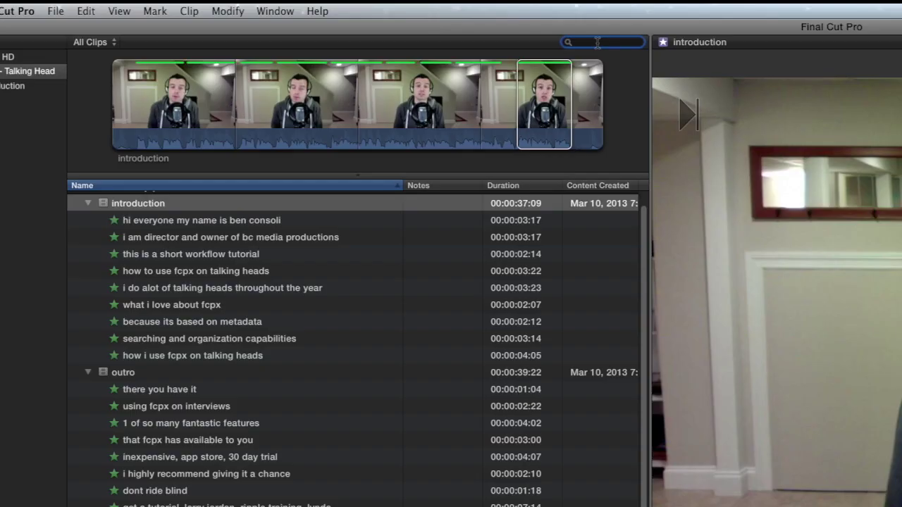
{"action": "left_click", "coordinate": [320, 20]}
{"action": "type", "text": "talking"}
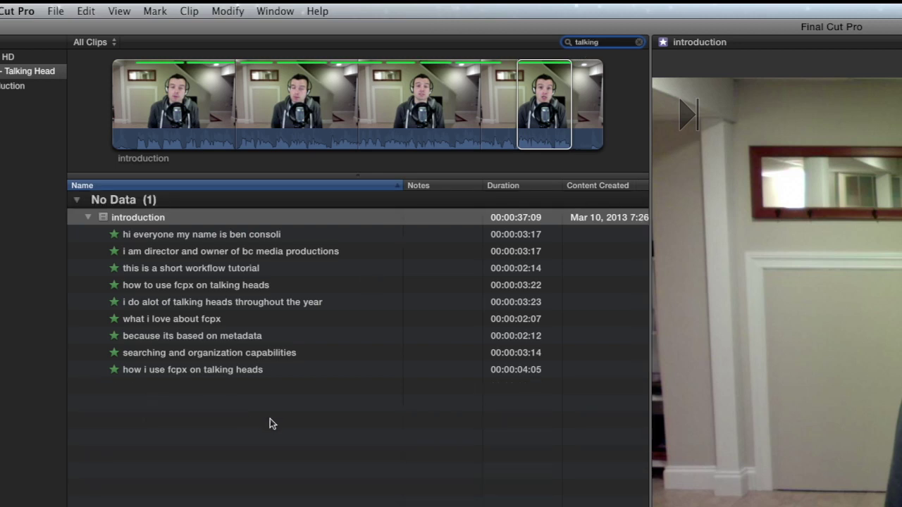
{"action": "left_click", "coordinate": [639, 42]}
- Re-expand the outro clip and search the browser for 'talking' again
{"action": "left_click", "coordinate": [86, 386]}
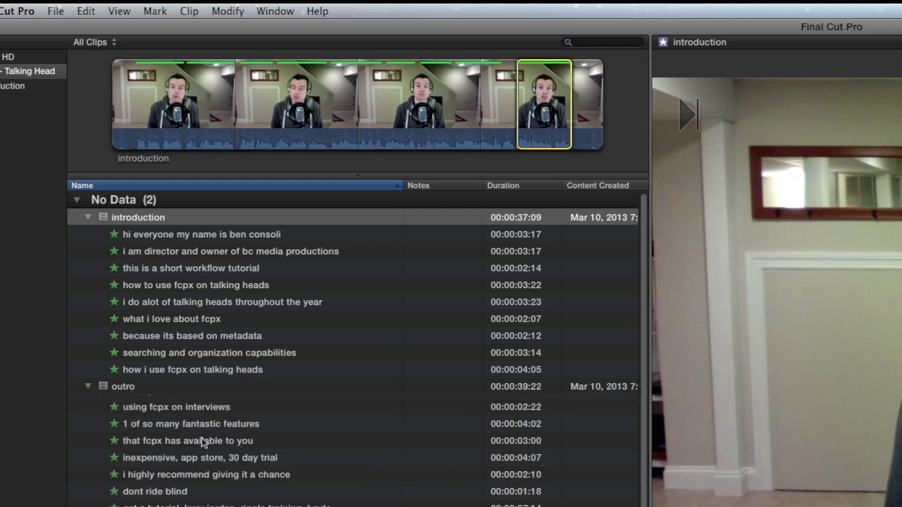
{"action": "scroll", "coordinate": [202, 437], "scroll_direction": "down", "scroll_amount": 1}
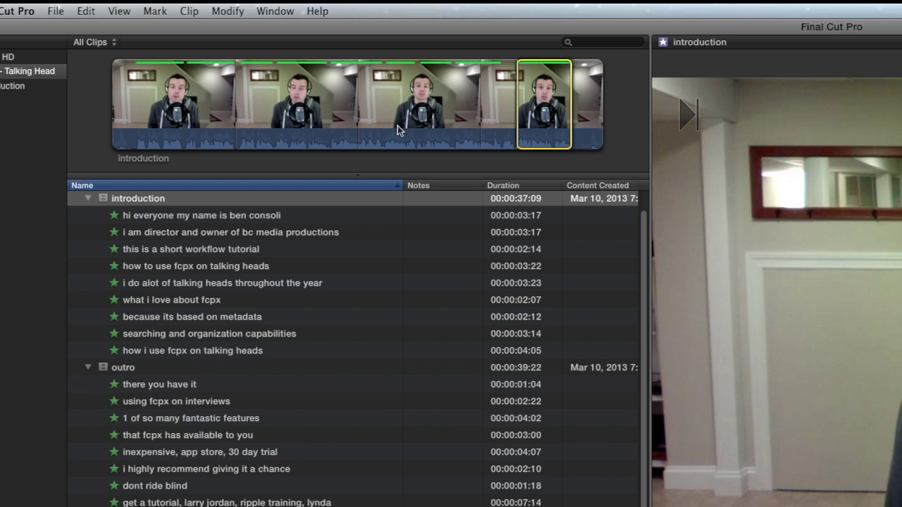
{"action": "left_click", "coordinate": [597, 42]}
{"action": "type", "text": "talking"}
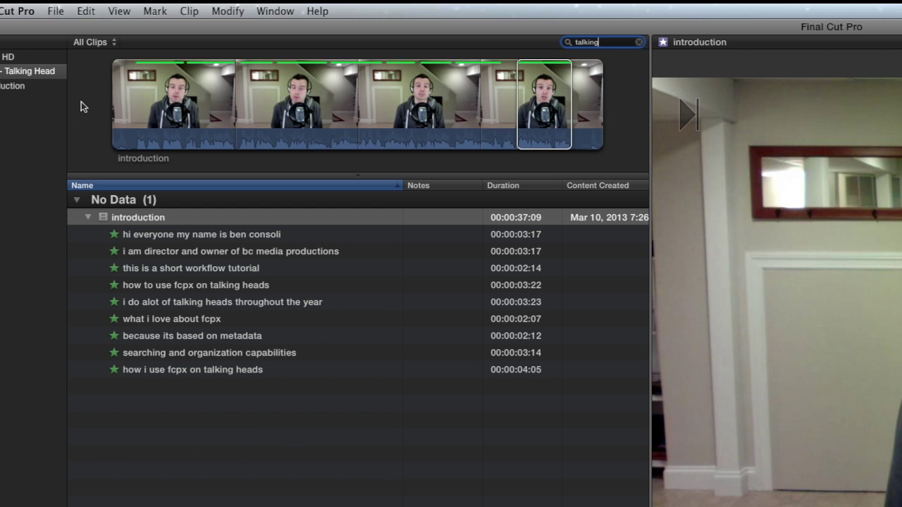
- Filter the 'talking' results to Favorites and expand the three introduction entries to show their names
{"action": "left_click", "coordinate": [117, 45]}
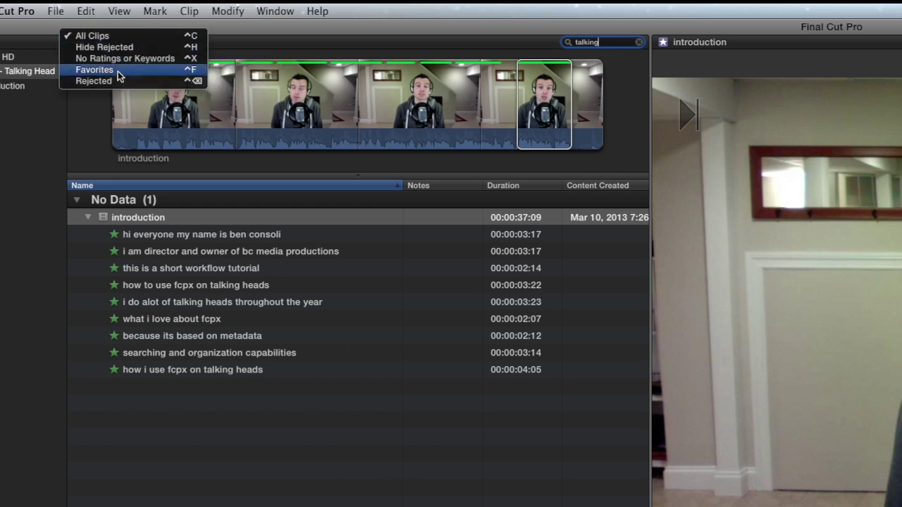
{"action": "left_click", "coordinate": [118, 73]}
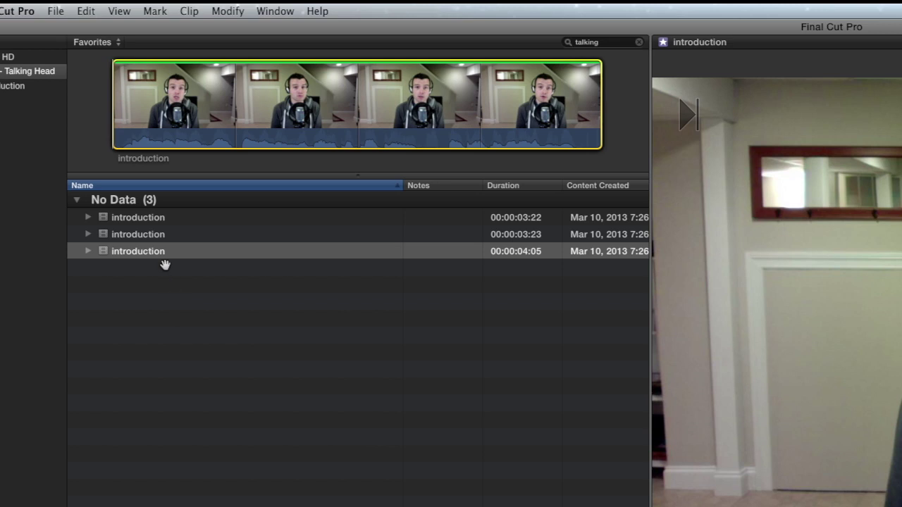
{"action": "left_click_drag", "start_coordinate": [148, 272], "coordinate": [171, 218]}
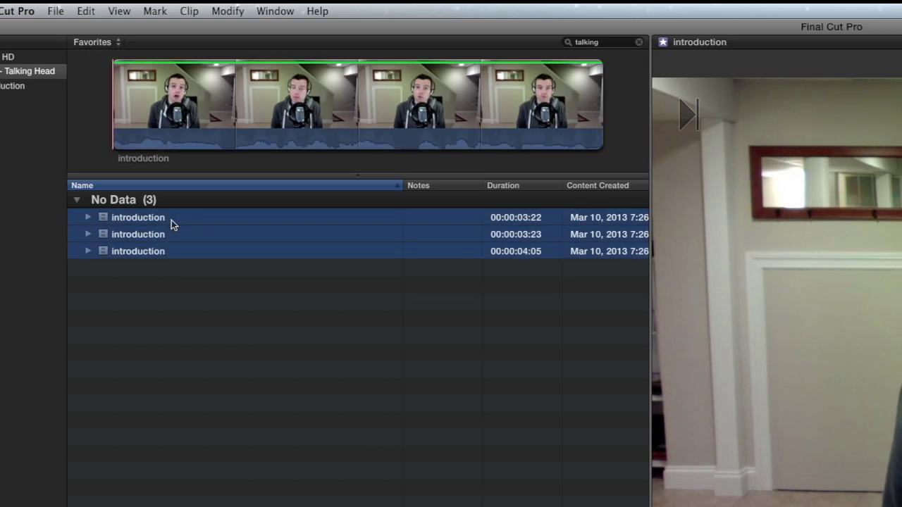
{"action": "key", "text": "Right"}
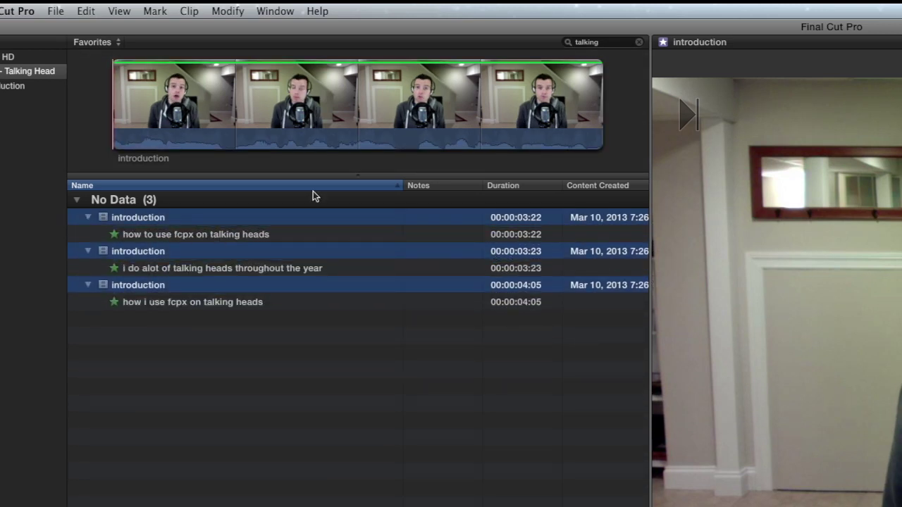